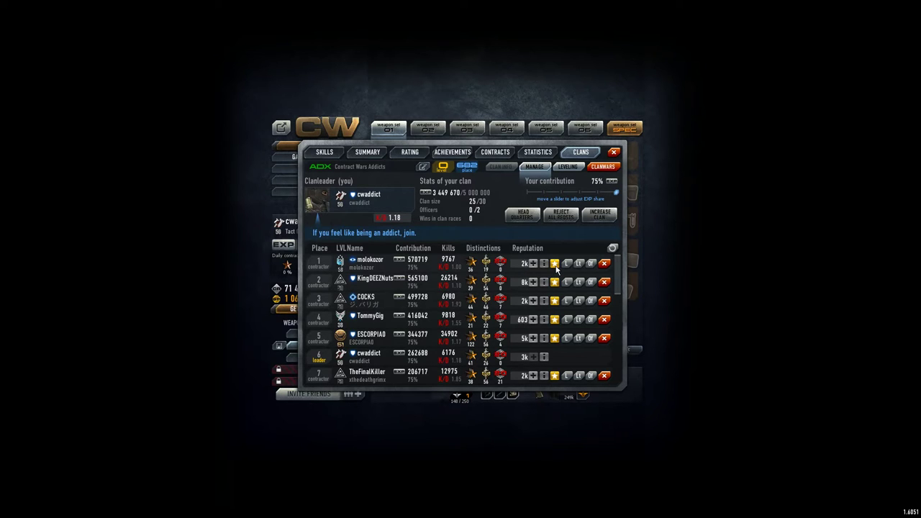
{"action": "left_click_drag", "start_coordinate": [615, 270], "coordinate": [615, 309]}
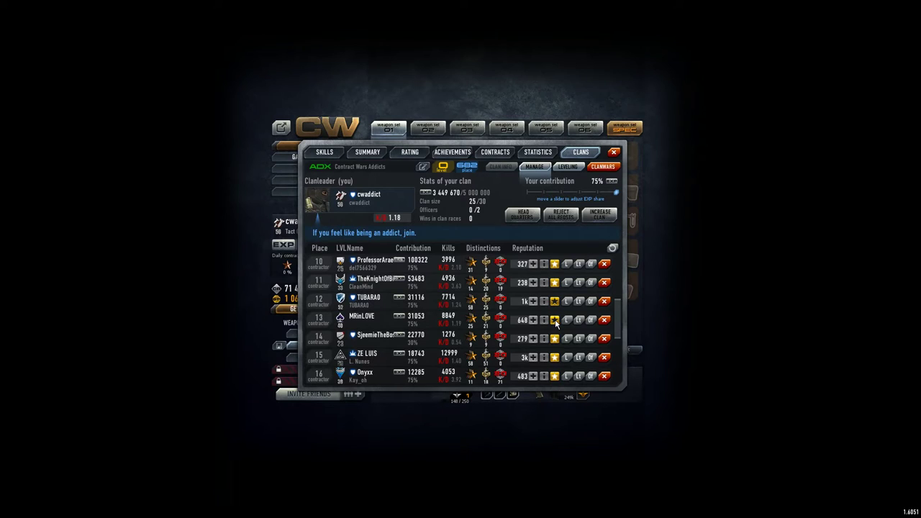
Add clan members MRinLOVE, TUBARAO and ESCORPIAO to favorites.
{"action": "left_click", "coordinate": [555, 322]}
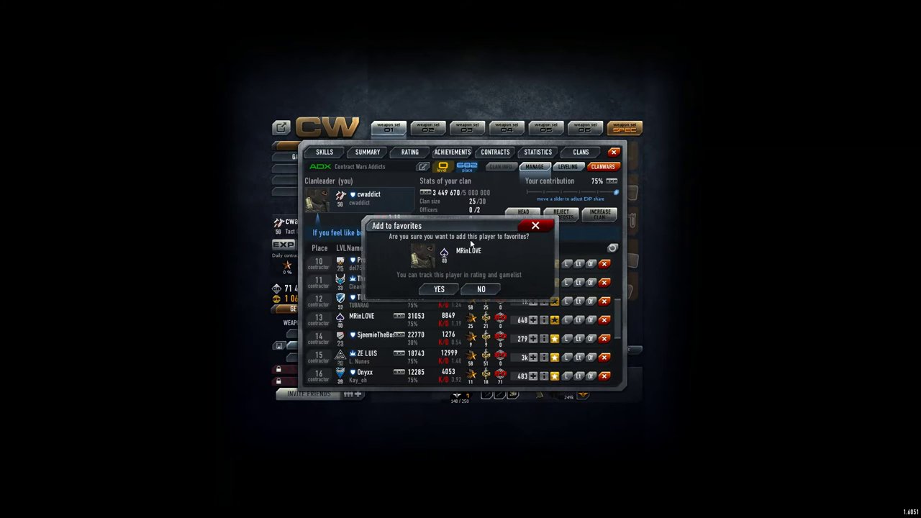
{"action": "left_click", "coordinate": [440, 288]}
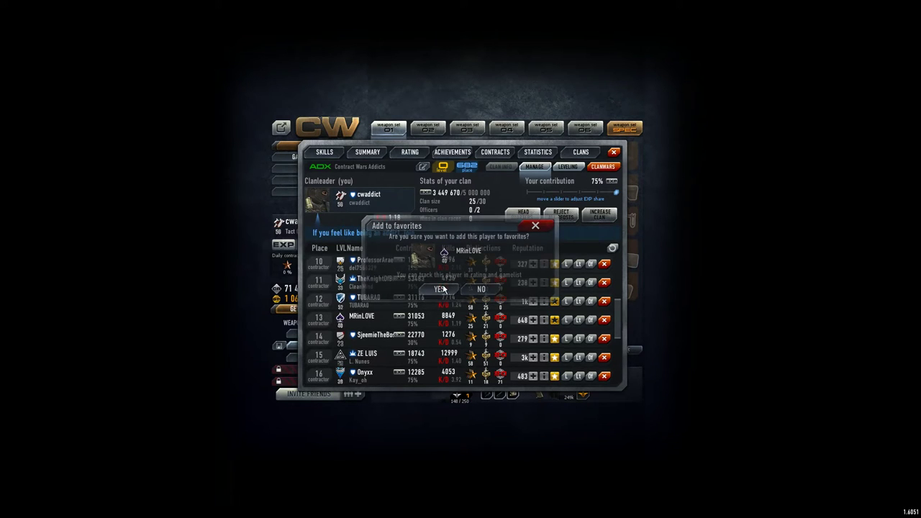
{"action": "left_click", "coordinate": [556, 303]}
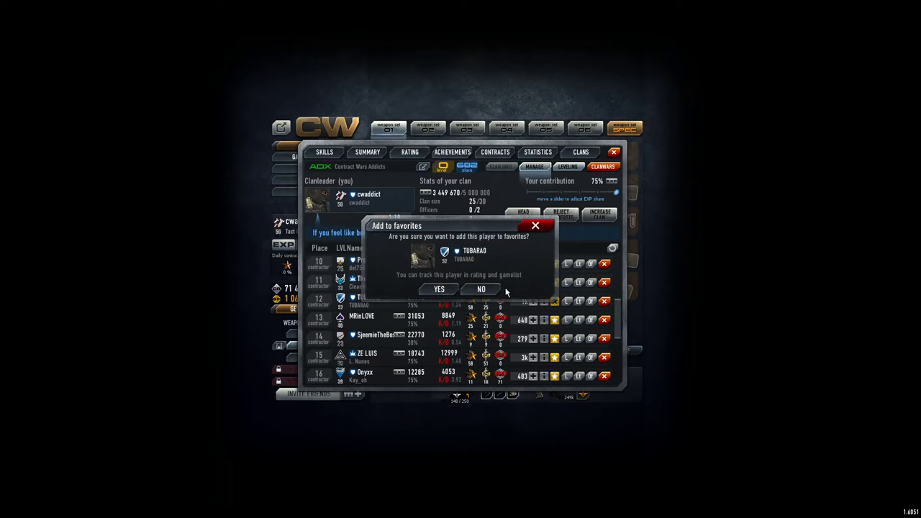
{"action": "left_click", "coordinate": [439, 291]}
{"action": "scroll", "coordinate": [554, 306], "scroll_direction": "down", "scroll_amount": 6}
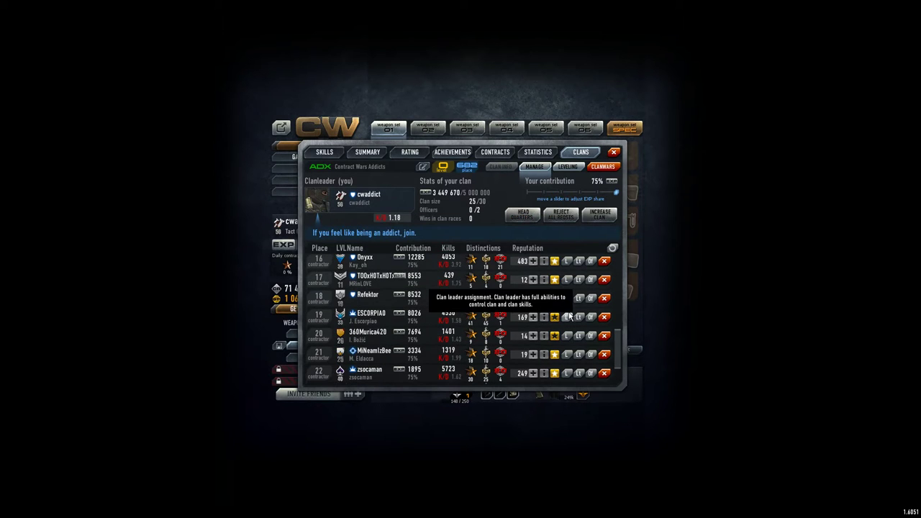
{"action": "left_click", "coordinate": [556, 318]}
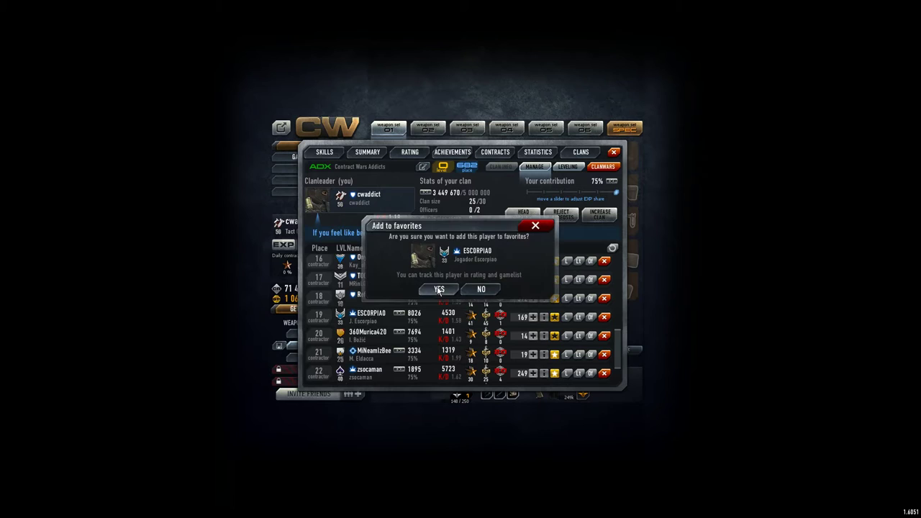
{"action": "left_click", "coordinate": [440, 290]}
{"action": "left_click", "coordinate": [556, 336]}
{"action": "left_click", "coordinate": [440, 289]}
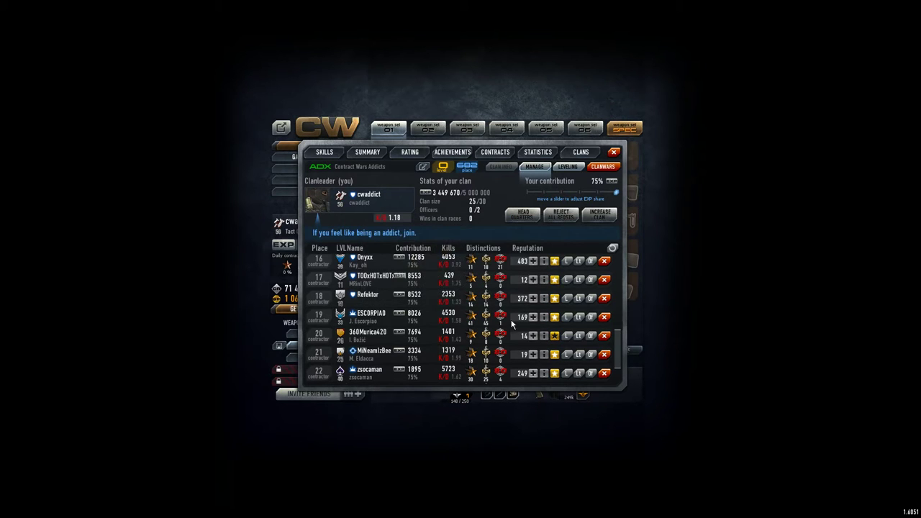
{"action": "scroll", "coordinate": [556, 338], "scroll_direction": "down", "scroll_amount": 3}
{"action": "left_click", "coordinate": [556, 336]}
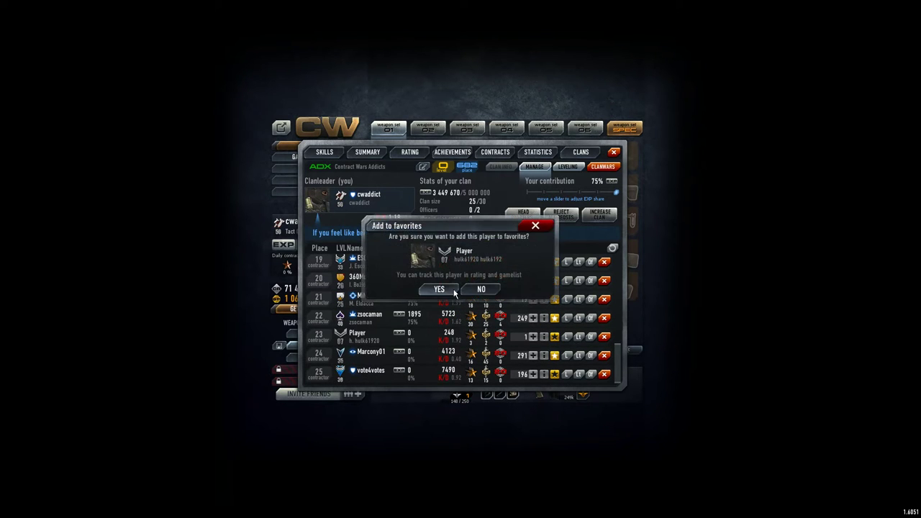
{"action": "left_click", "coordinate": [440, 290]}
{"action": "left_click", "coordinate": [555, 375]}
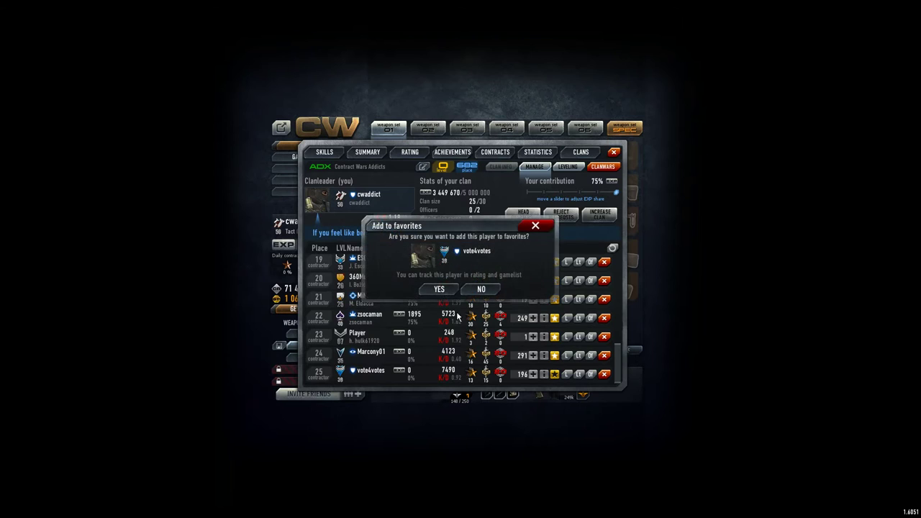
{"action": "left_click", "coordinate": [440, 290]}
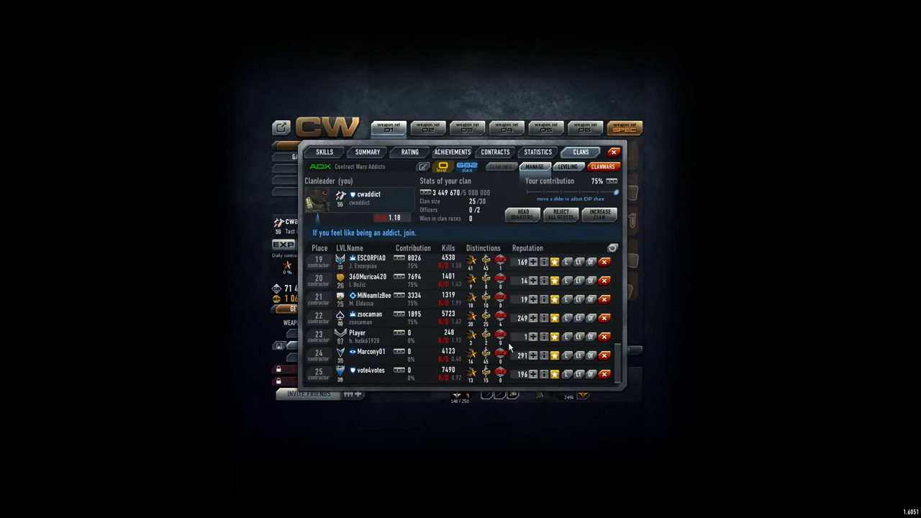
In the Rating tab, view Your Favorites, then return to the Top 300 ranking.
{"action": "left_click", "coordinate": [408, 152]}
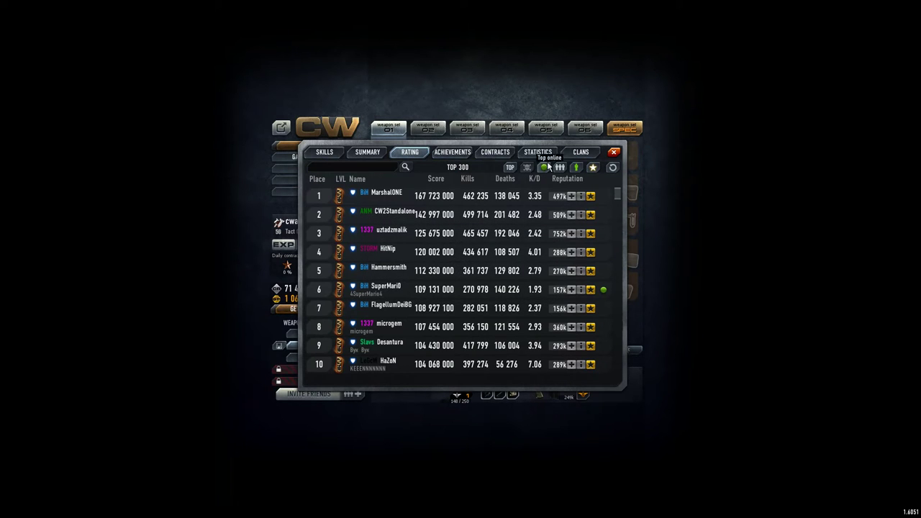
{"action": "left_click", "coordinate": [594, 167]}
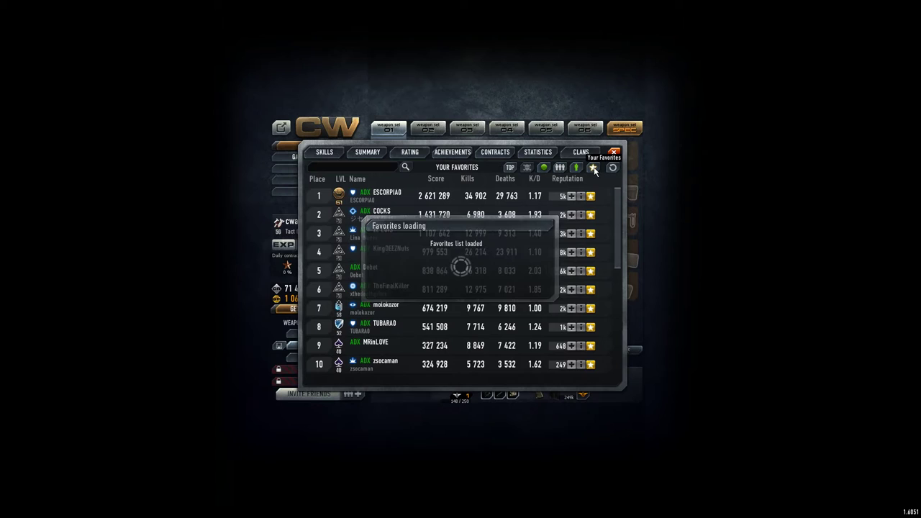
{"action": "left_click_drag", "start_coordinate": [620, 211], "coordinate": [609, 183]}
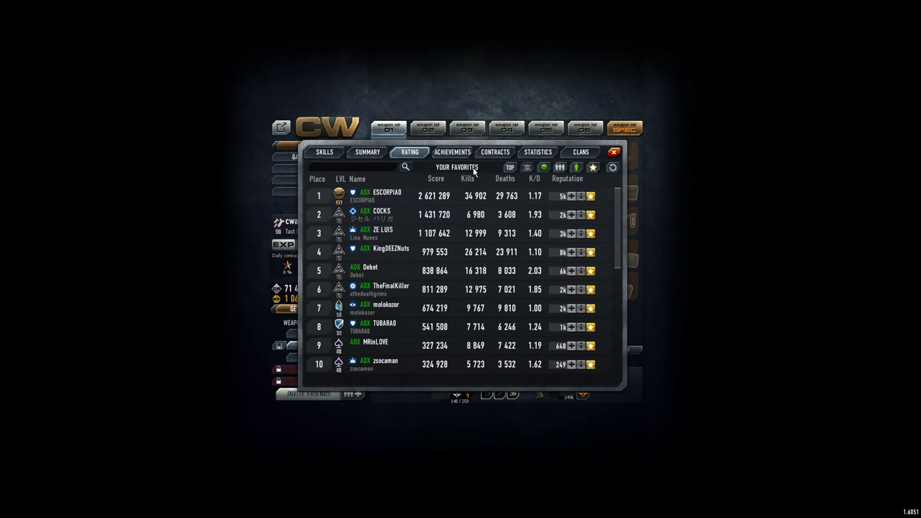
{"action": "left_click", "coordinate": [511, 167]}
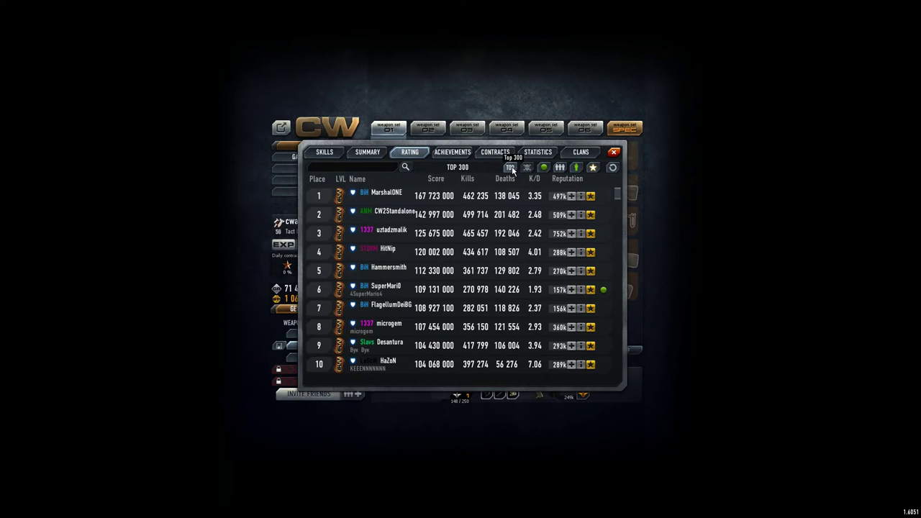
Show the Your Favorites rating again to list the added clan members.
{"action": "left_click", "coordinate": [591, 168]}
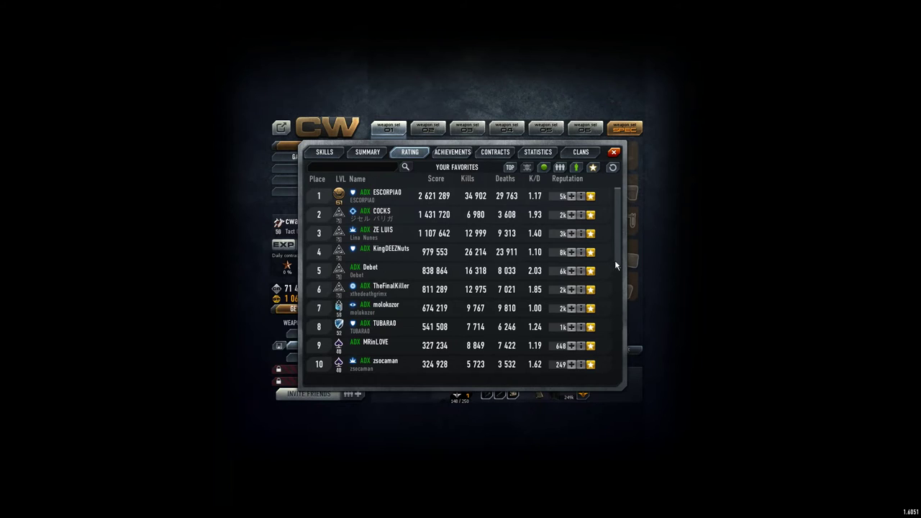
{"action": "left_click_drag", "start_coordinate": [615, 259], "coordinate": [620, 376]}
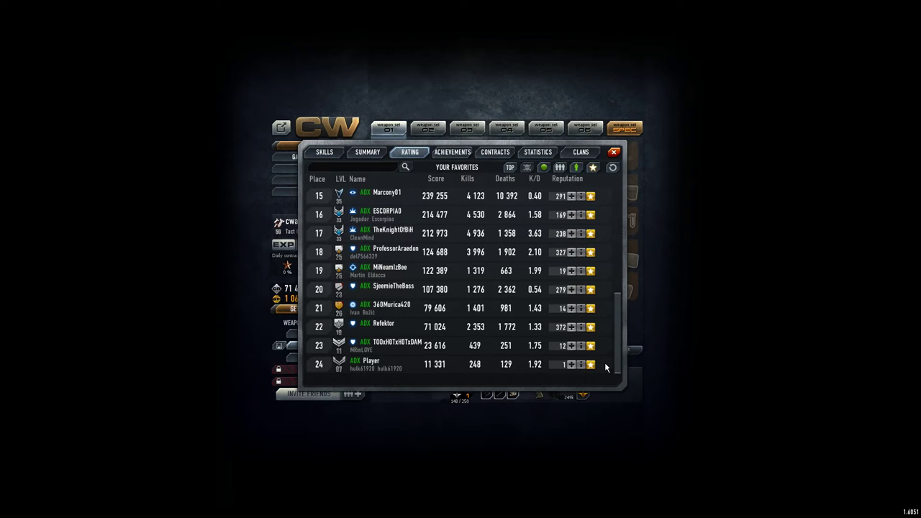
{"action": "left_click_drag", "start_coordinate": [619, 344], "coordinate": [617, 225]}
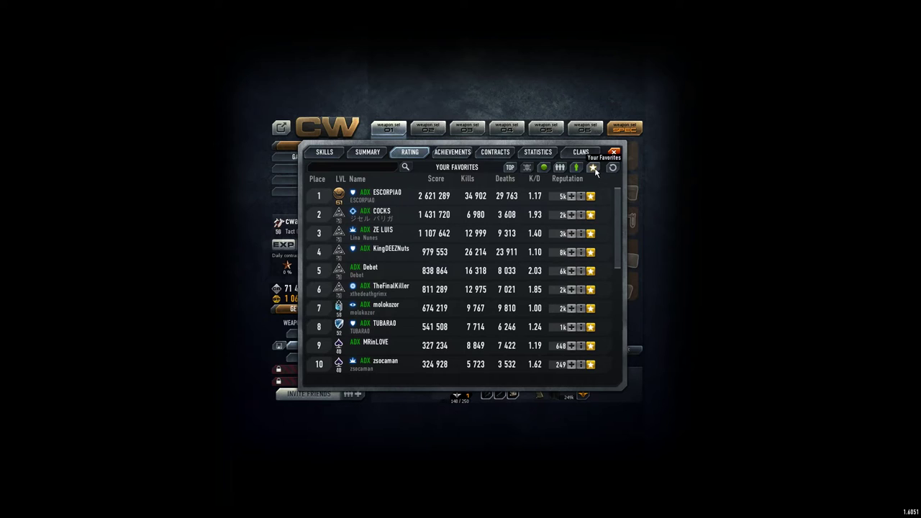
Browse the Top friends and Top online rankings, then refresh the Top 300 ranking.
{"action": "left_click", "coordinate": [562, 167]}
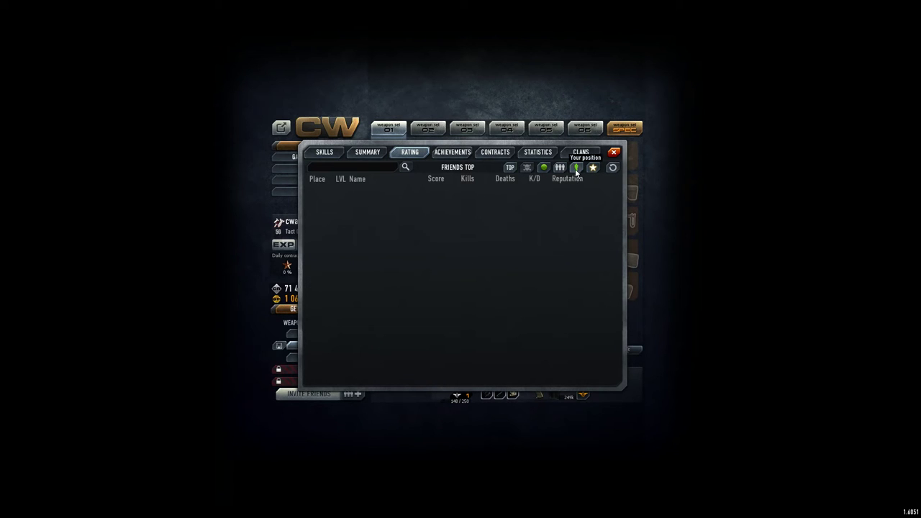
{"action": "left_click", "coordinate": [544, 170]}
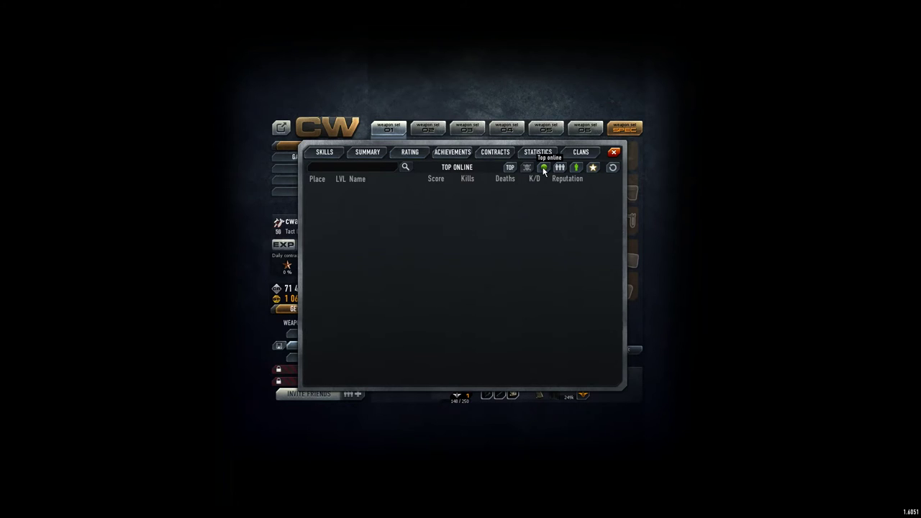
{"action": "left_click", "coordinate": [510, 167]}
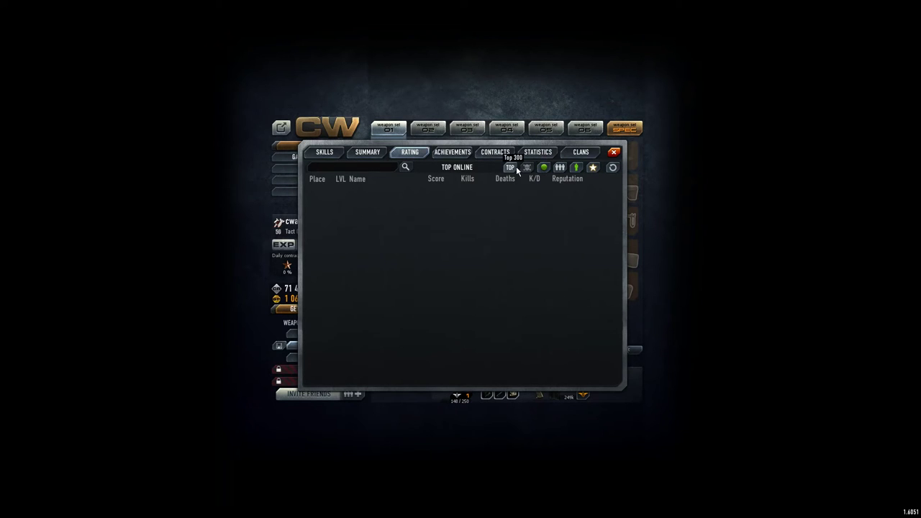
{"action": "left_click", "coordinate": [543, 170]}
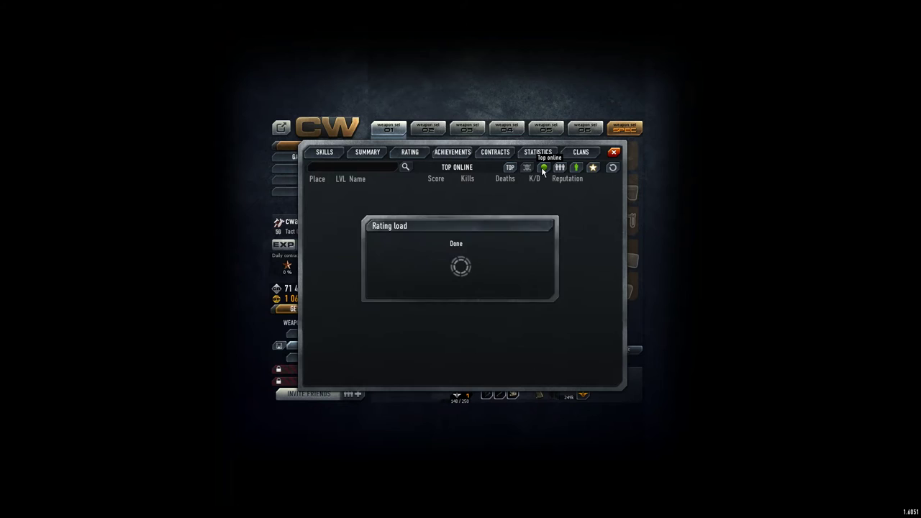
{"action": "left_click", "coordinate": [529, 169]}
{"action": "left_click", "coordinate": [613, 168]}
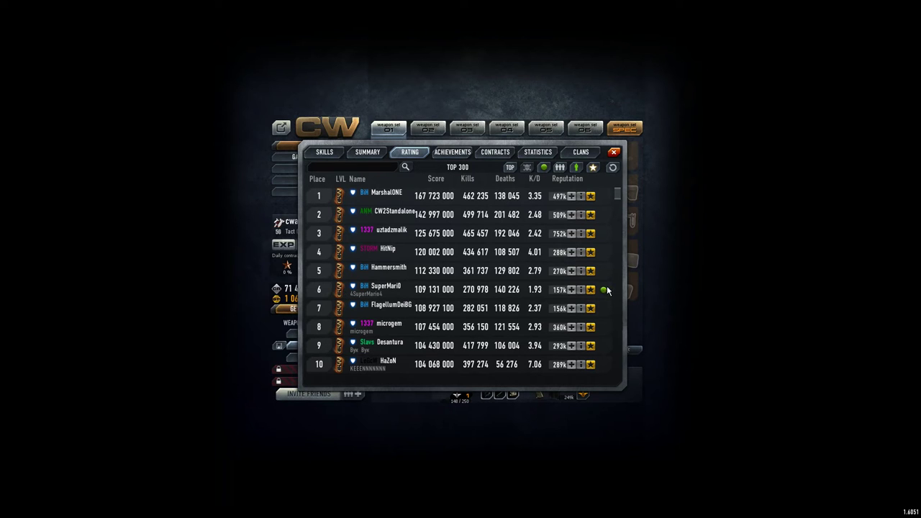
{"action": "mouse_move", "coordinate": [618, 194]}
{"action": "left_mouse_down"}
{"action": "mouse_move", "coordinate": [626, 257]}
{"action": "mouse_move", "coordinate": [620, 218]}
{"action": "mouse_move", "coordinate": [617, 229]}
{"action": "left_mouse_up"}
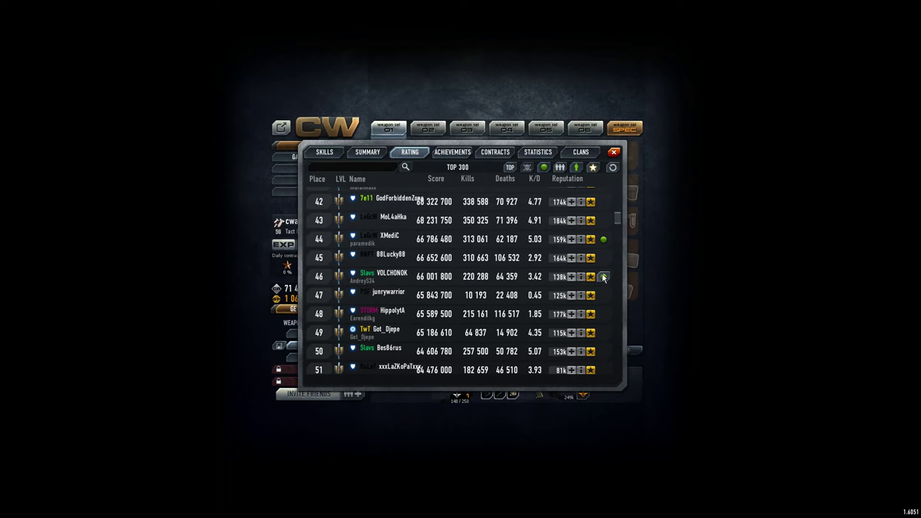
{"action": "mouse_move", "coordinate": [617, 220]}
{"action": "left_mouse_down"}
{"action": "mouse_move", "coordinate": [621, 337]}
{"action": "mouse_move", "coordinate": [624, 308]}
{"action": "left_mouse_up"}
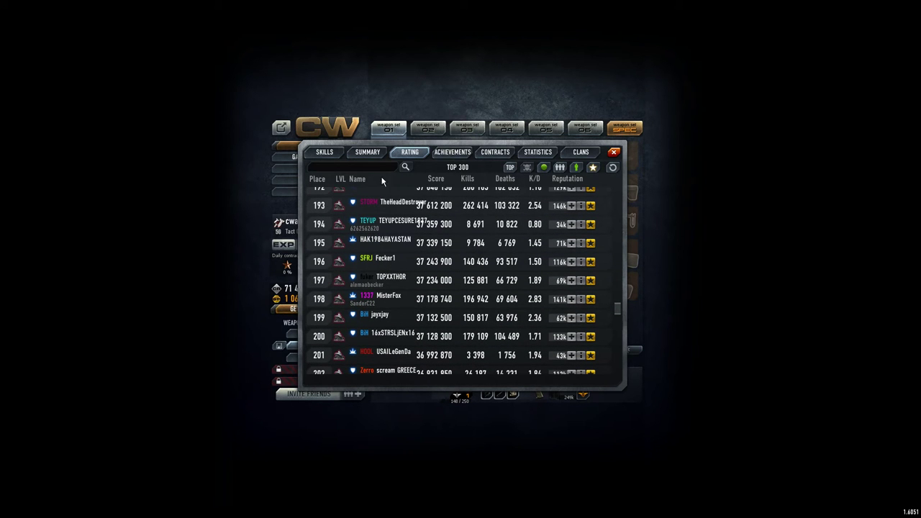
{"action": "type", "text": "fun"}
Search the rating for 'fun', 'addict' and 'killer', then clear the search field.
{"action": "left_click", "coordinate": [405, 167]}
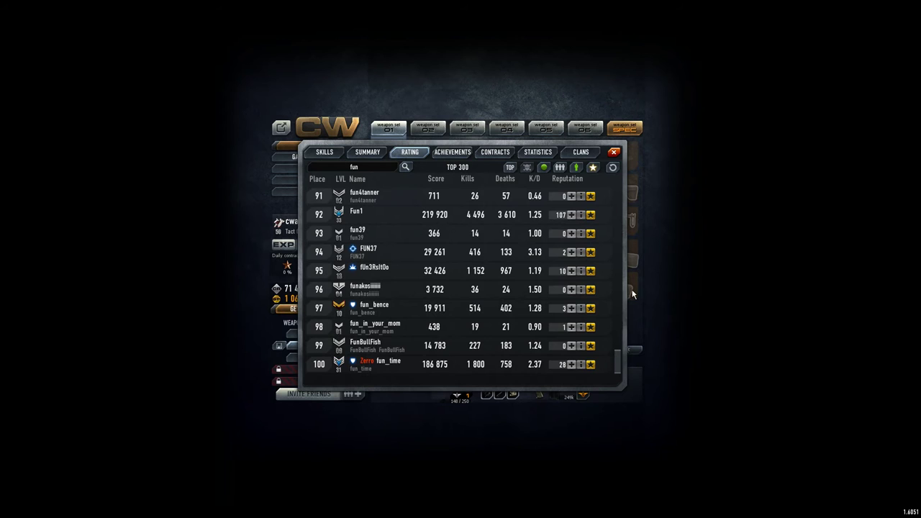
{"action": "left_click_drag", "start_coordinate": [618, 361], "coordinate": [619, 194]}
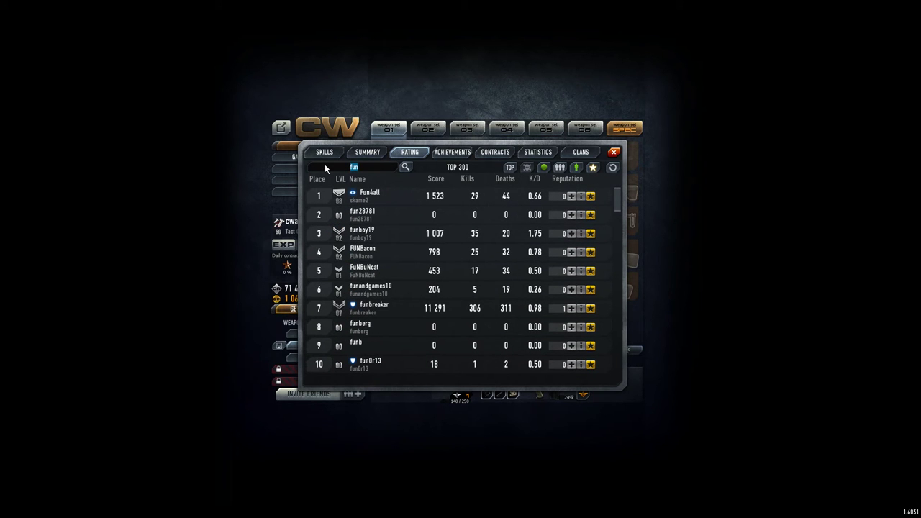
{"action": "type", "text": "addict"}
{"action": "key", "text": "Return"}
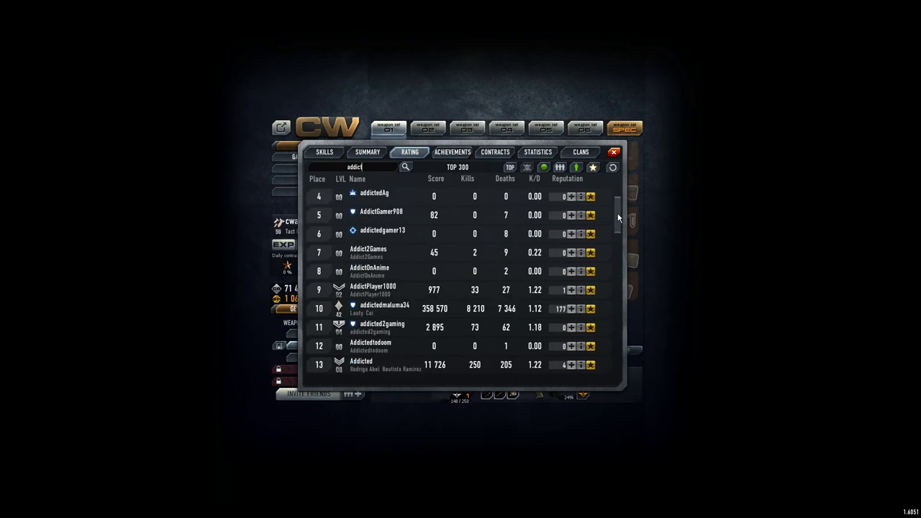
{"action": "left_click_drag", "start_coordinate": [618, 198], "coordinate": [621, 350]}
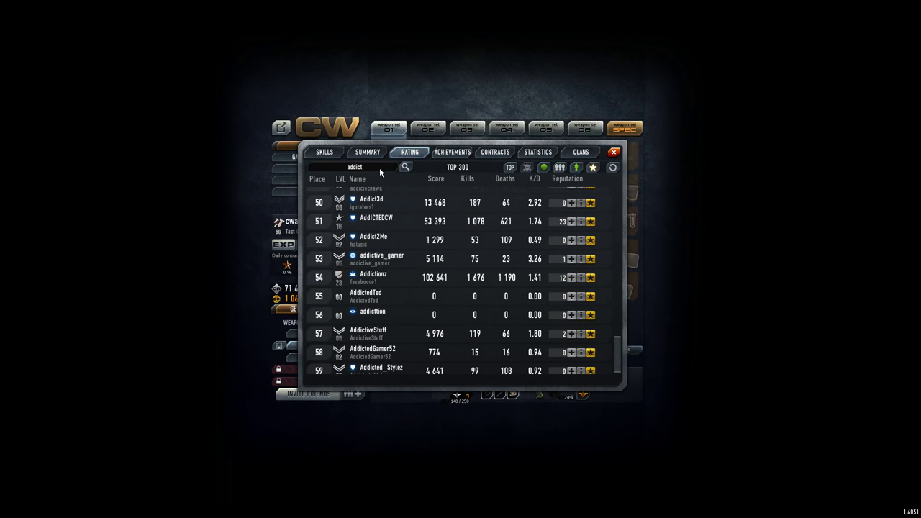
{"action": "left_click_drag", "start_coordinate": [379, 168], "coordinate": [311, 171]}
{"action": "type", "text": "killer"}
{"action": "left_click", "coordinate": [405, 167]}
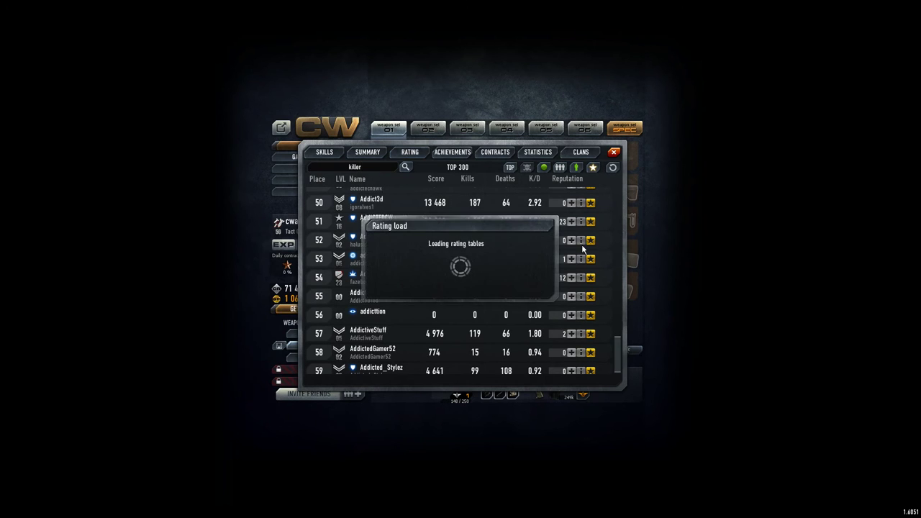
{"action": "left_click_drag", "start_coordinate": [619, 196], "coordinate": [618, 194]}
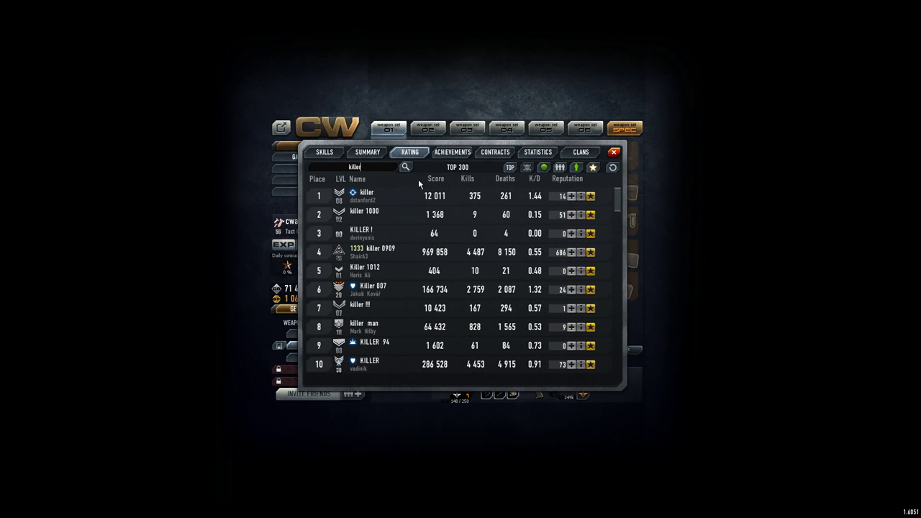
{"action": "left_click", "coordinate": [354, 166]}
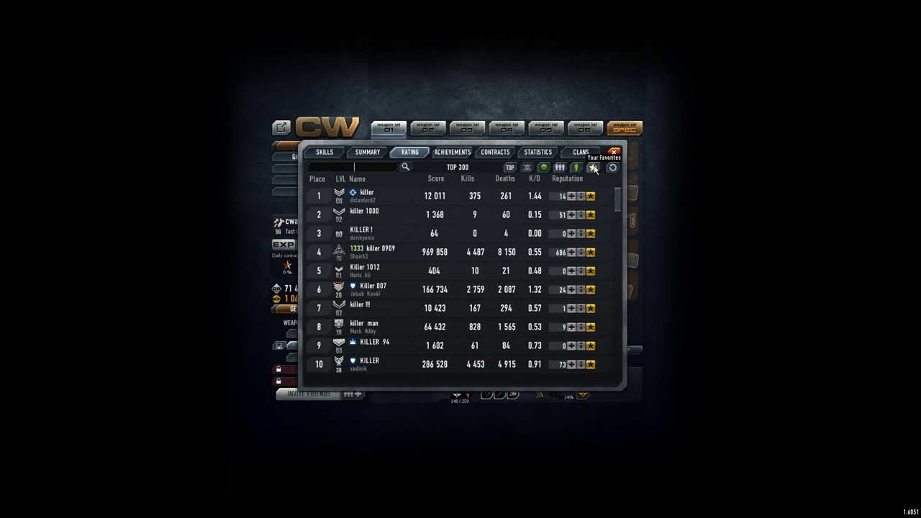
Refresh the rating and join the place-46 favorite player's Lighthouse match.
{"action": "left_click", "coordinate": [560, 168]}
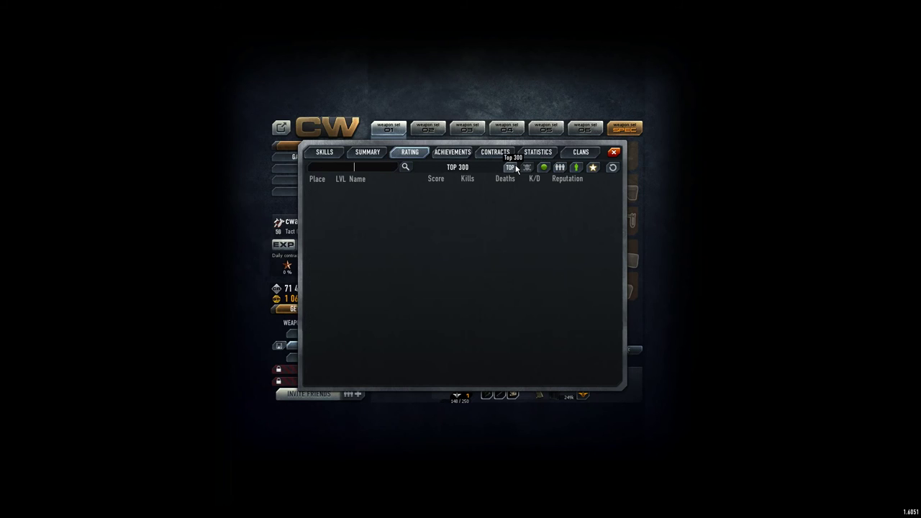
{"action": "left_click", "coordinate": [613, 168]}
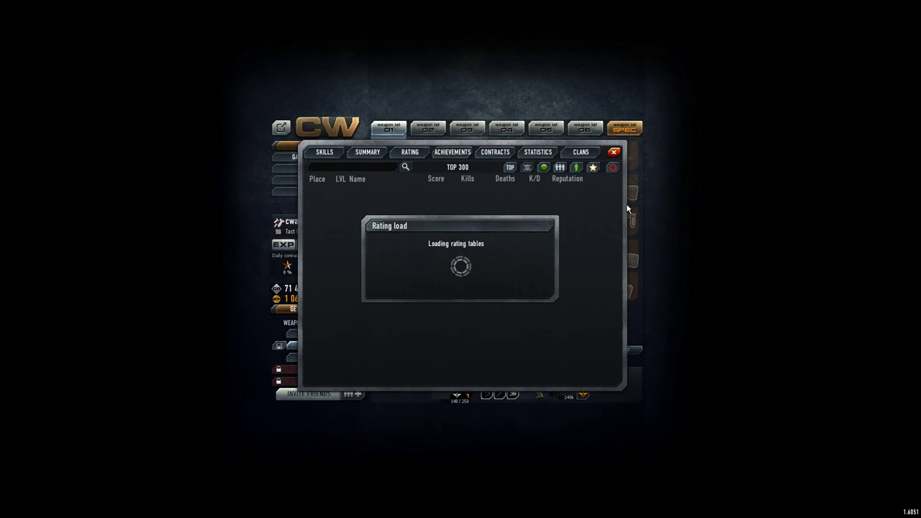
{"action": "scroll", "coordinate": [612, 235], "scroll_direction": "down", "scroll_amount": 3}
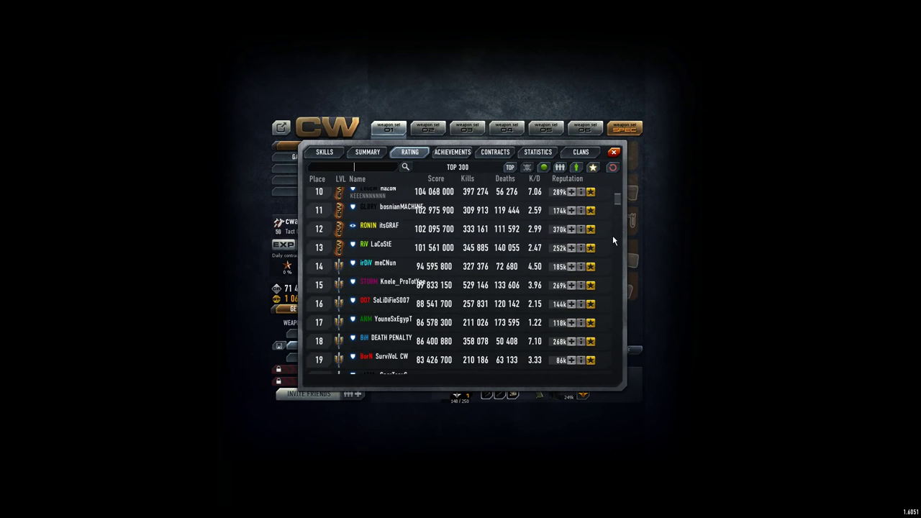
{"action": "scroll", "coordinate": [612, 235], "scroll_direction": "down", "scroll_amount": 4}
{"action": "scroll", "coordinate": [613, 236], "scroll_direction": "up", "scroll_amount": 6}
{"action": "scroll", "coordinate": [612, 236], "scroll_direction": "down", "scroll_amount": 3}
{"action": "scroll", "coordinate": [614, 236], "scroll_direction": "down", "scroll_amount": 7}
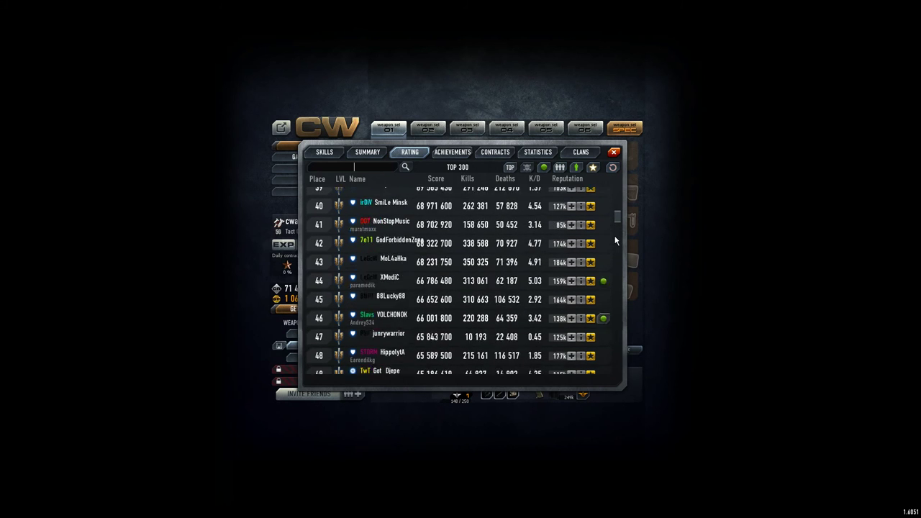
{"action": "scroll", "coordinate": [613, 236], "scroll_direction": "down", "scroll_amount": 2}
{"action": "scroll", "coordinate": [613, 235], "scroll_direction": "up", "scroll_amount": 2}
{"action": "left_click", "coordinate": [604, 290]}
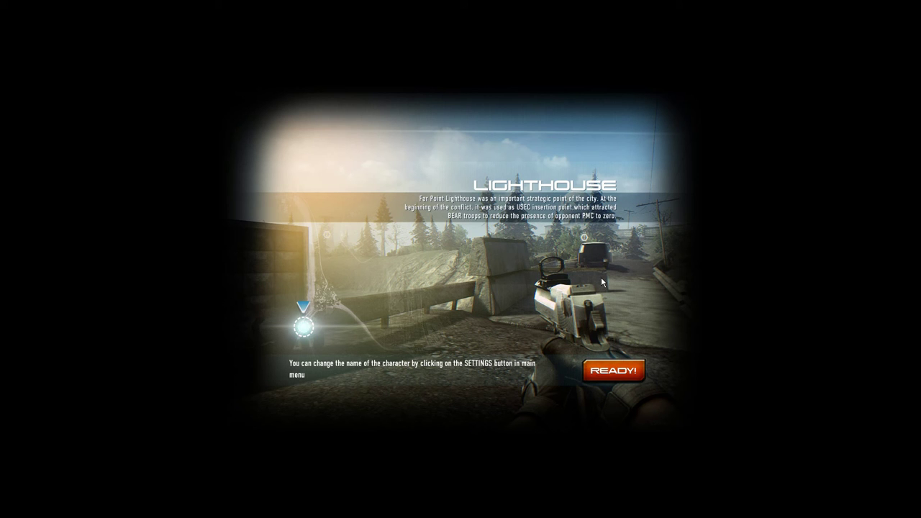
Skip the Lighthouse scoreboard and team selection, then exit the match to the lobby.
{"action": "key", "text": "Return"}
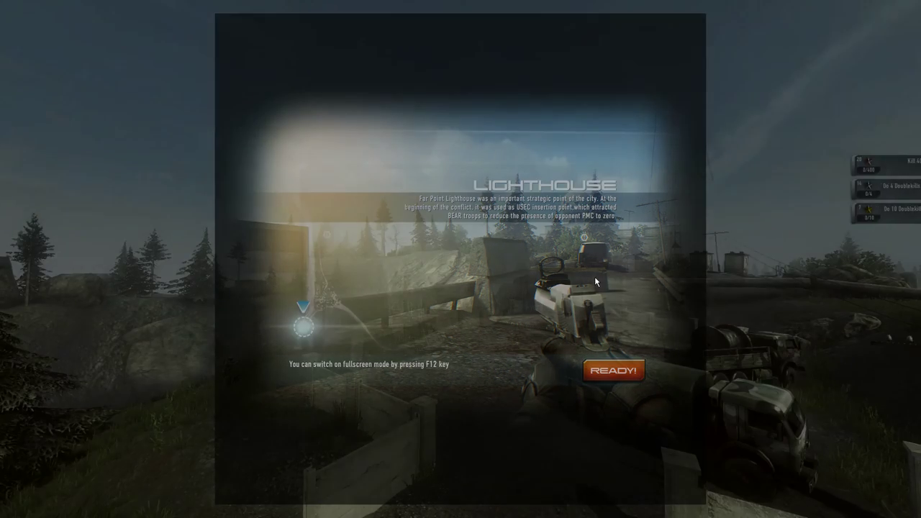
{"action": "scroll", "coordinate": [358, 267], "scroll_direction": "down", "scroll_amount": 3}
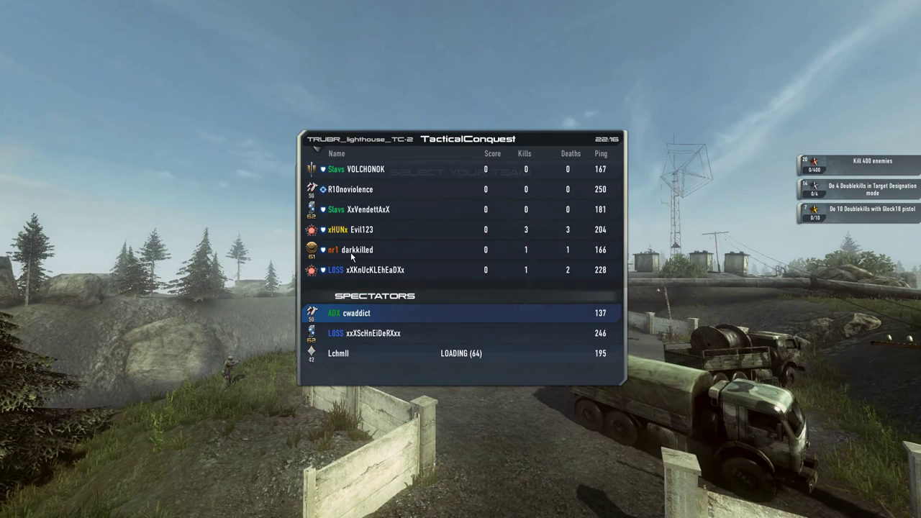
{"action": "scroll", "coordinate": [358, 288], "scroll_direction": "up", "scroll_amount": 3}
{"action": "scroll", "coordinate": [372, 311], "scroll_direction": "down", "scroll_amount": 3}
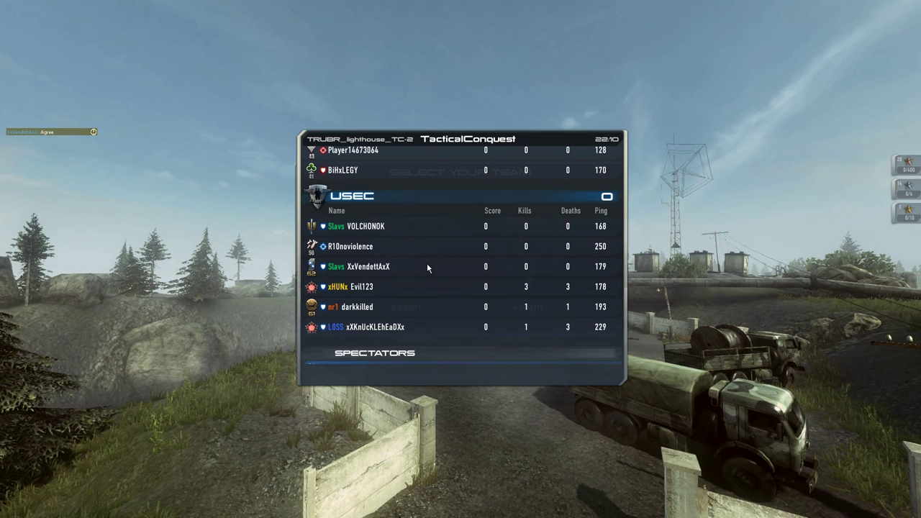
{"action": "key", "text": "Tab"}
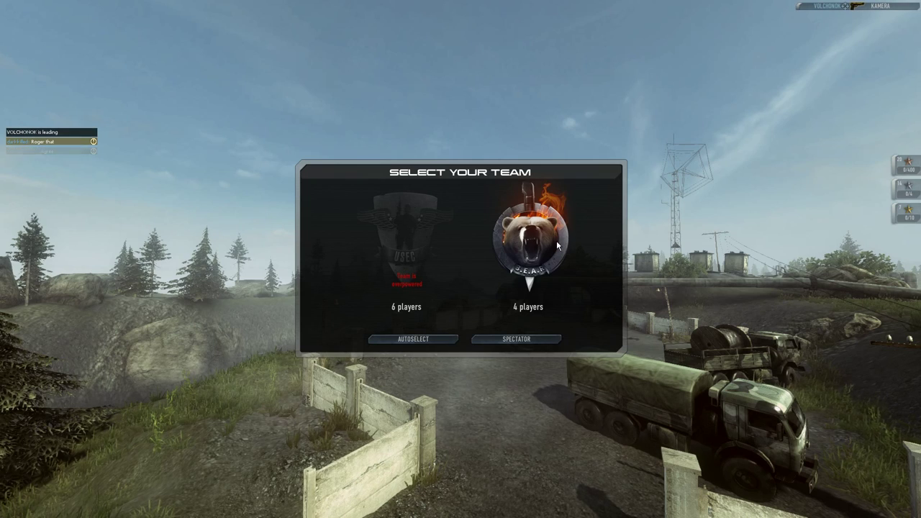
{"action": "left_click", "coordinate": [556, 240]}
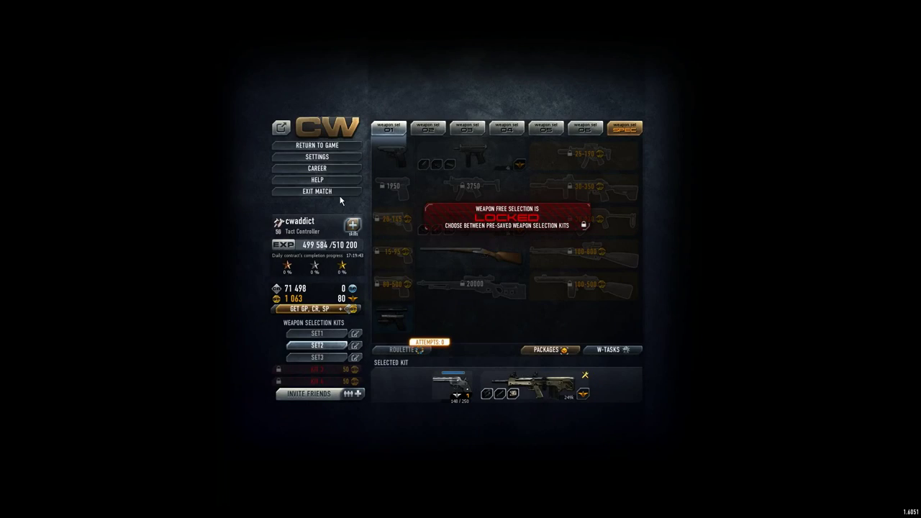
{"action": "left_click", "coordinate": [317, 192]}
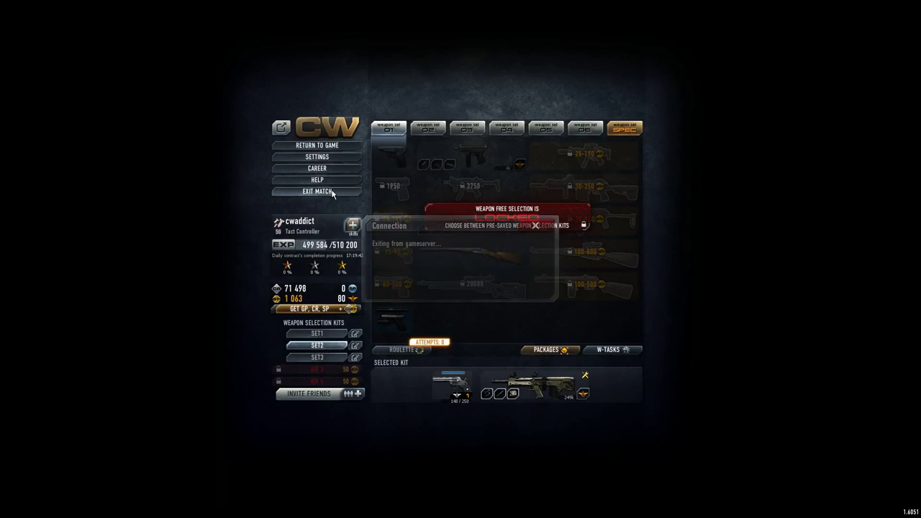